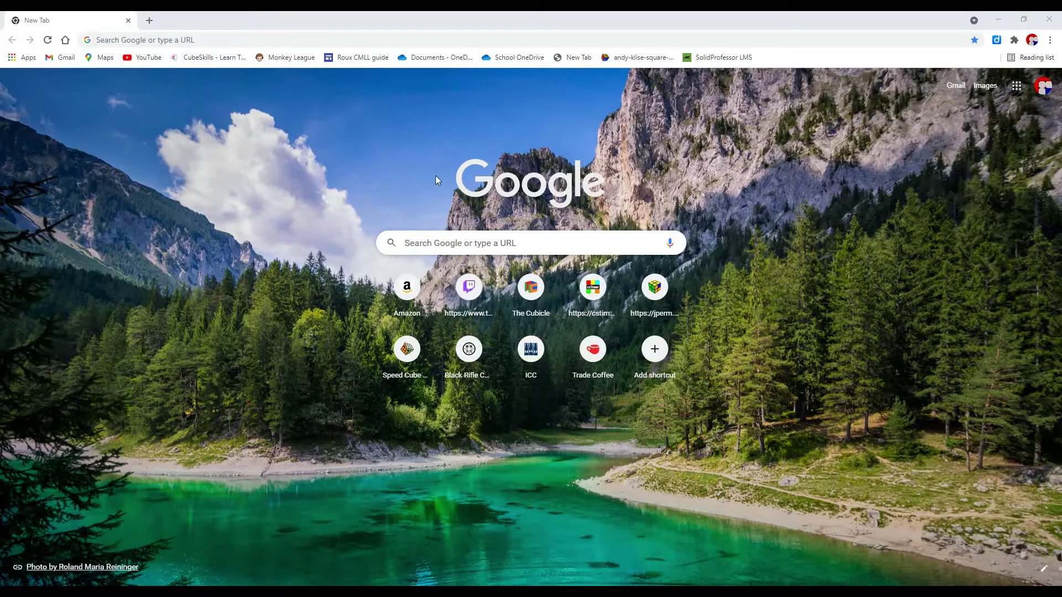
# Search Google for "download eclipse"
pyautogui.click(409, 239)
pyautogui.write('d')
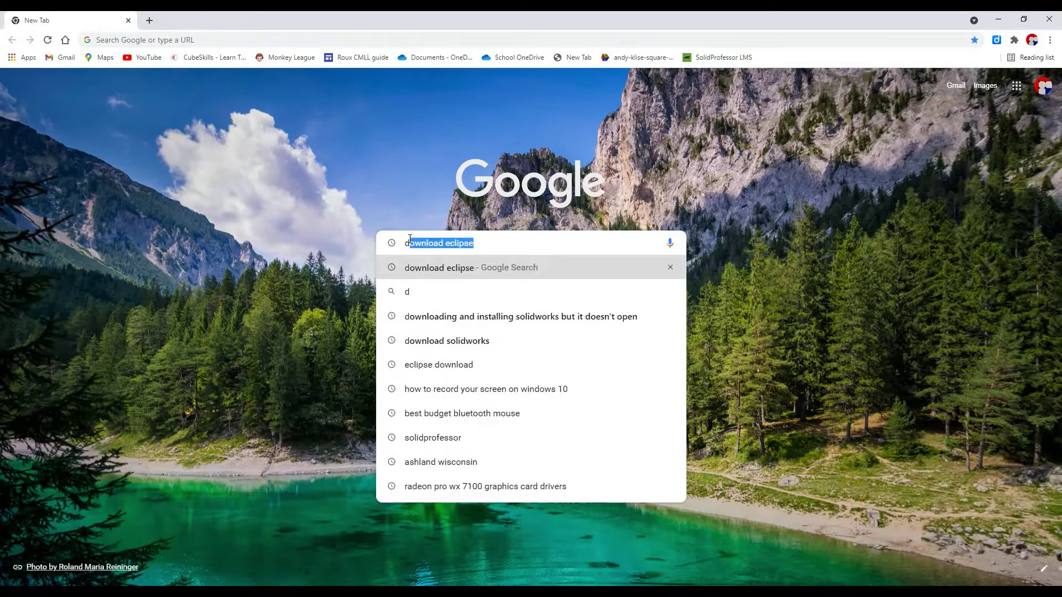
pyautogui.write('ownload ')
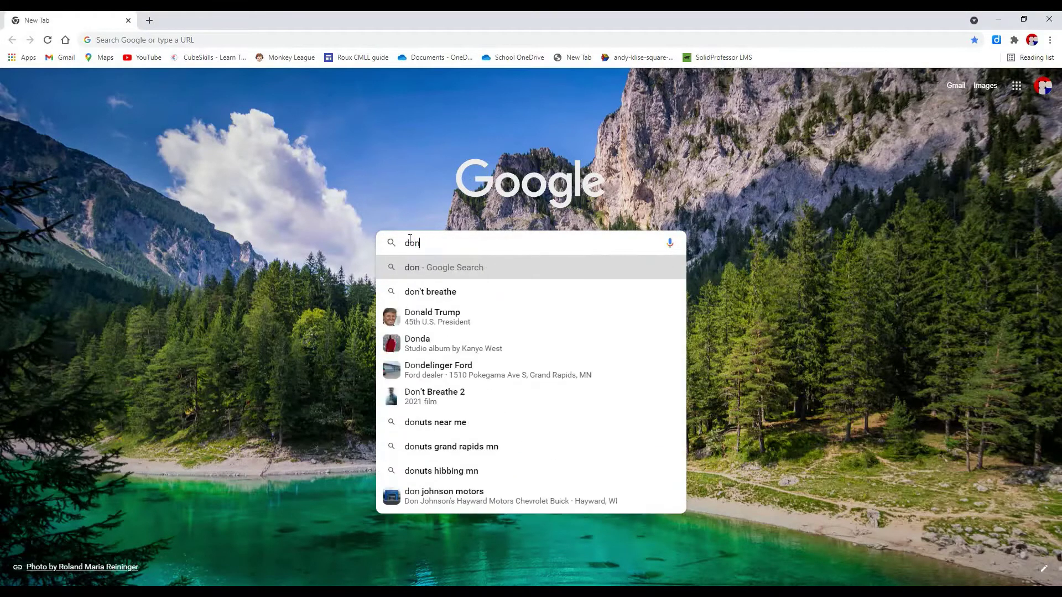
pyautogui.write('eclipse')
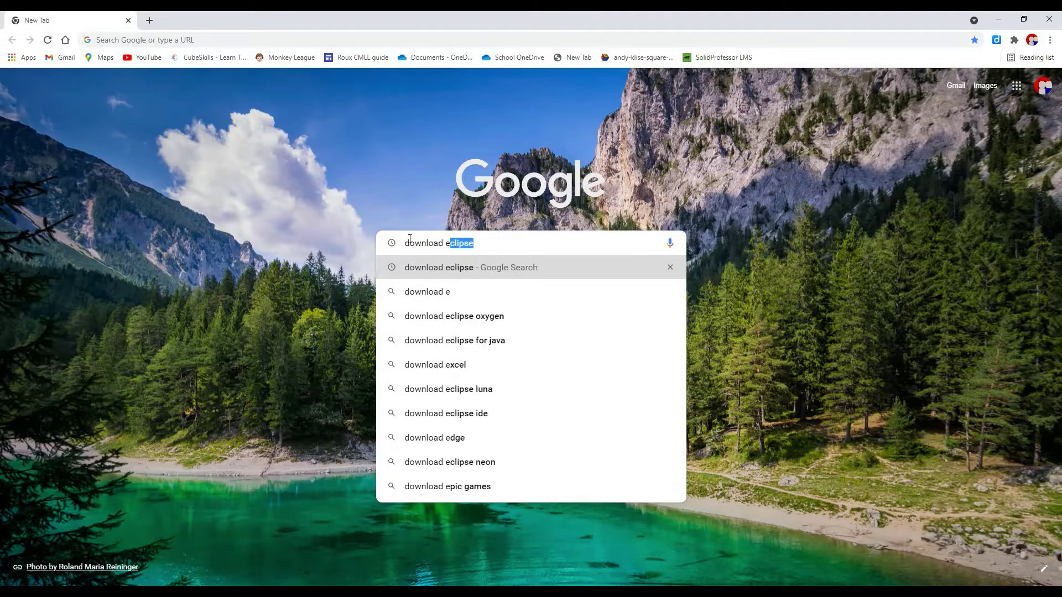
pyautogui.press('Return')
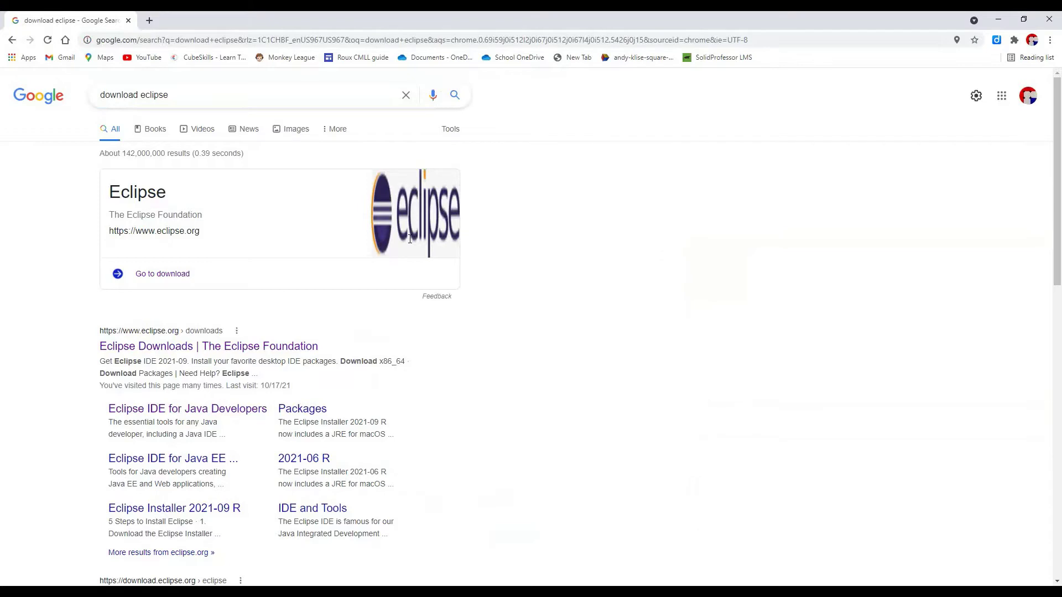
# Download the Eclipse IDE 2021-09 x86_64 installer, eclipse-inst-jre-win64.exe, from the Eclipse Foundation's download page
pyautogui.click(166, 275)
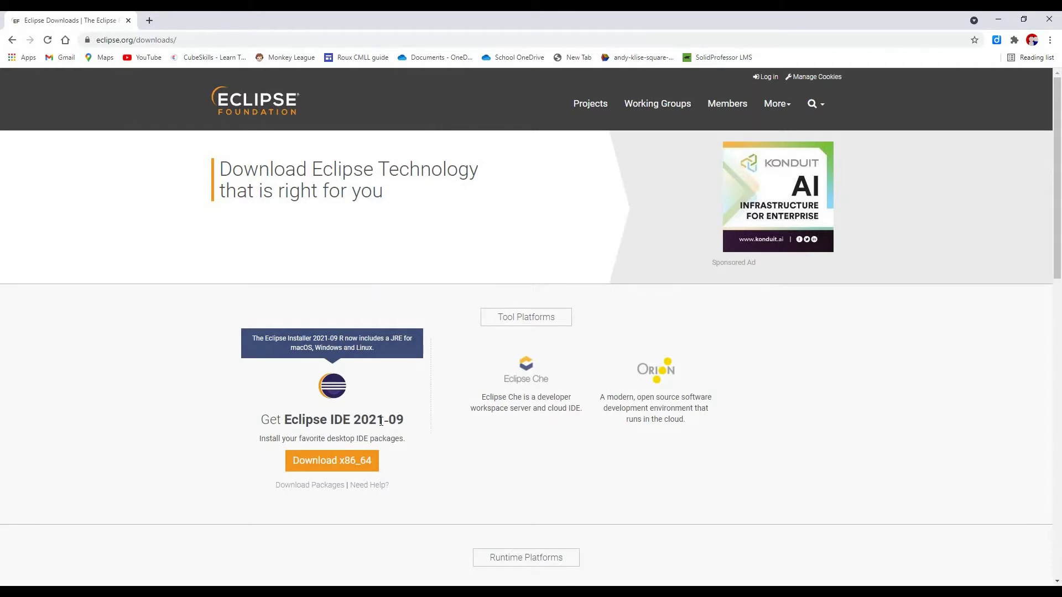
pyautogui.click(334, 469)
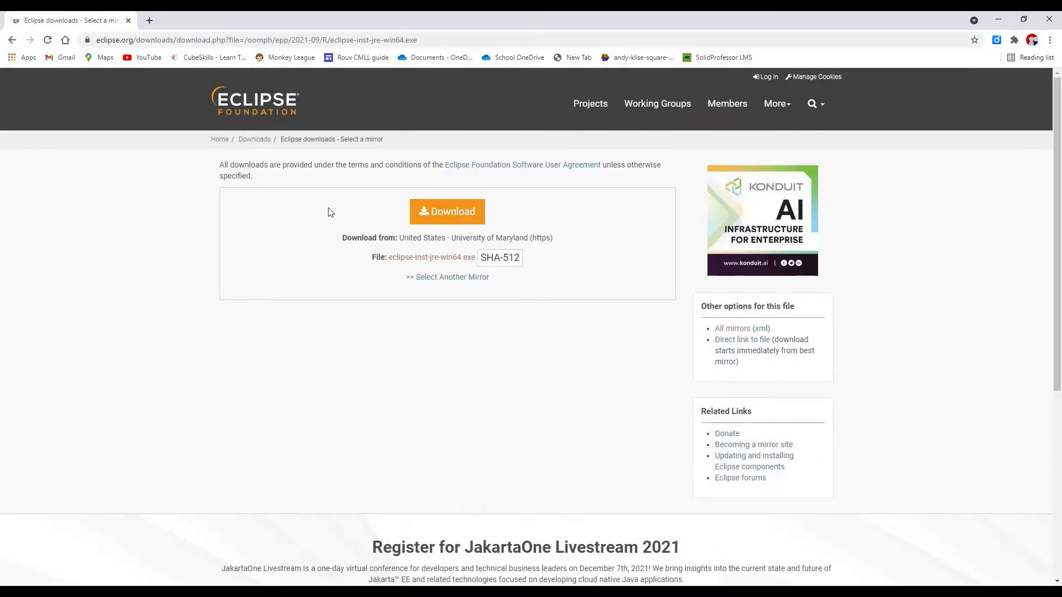
pyautogui.click(452, 223)
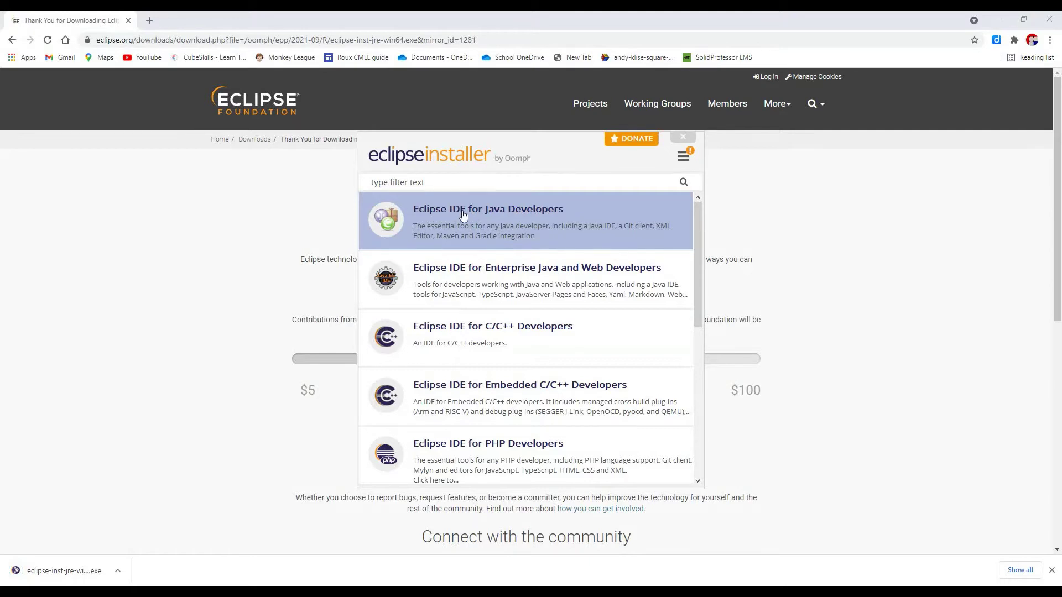
# Install the Eclipse IDE for Java Developers package into the proposed folder and launch the installed IDE
pyautogui.click(496, 220)
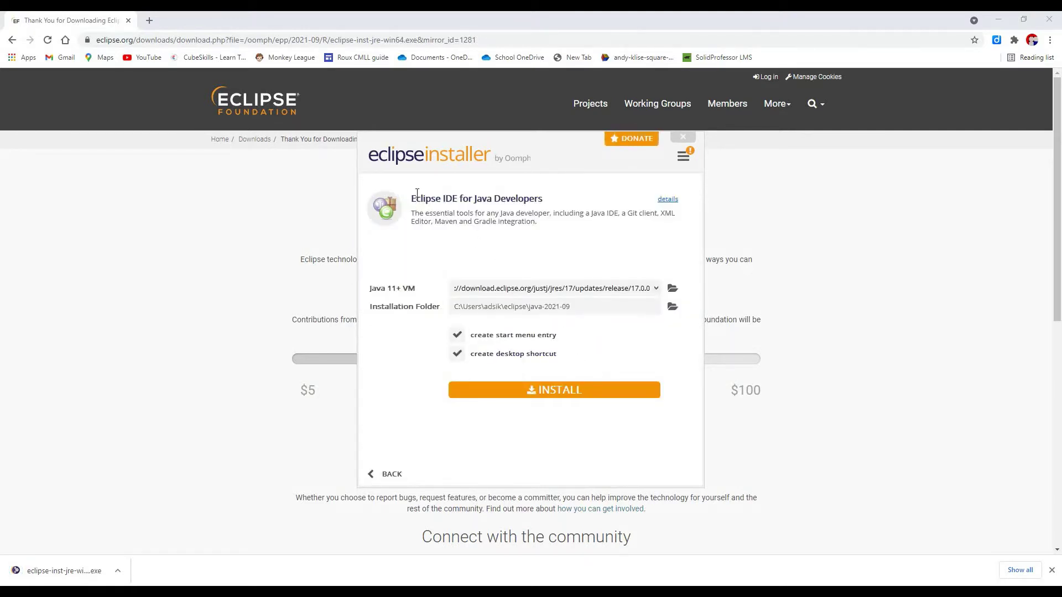
pyautogui.moveTo(410, 202); pyautogui.dragTo(530, 203)
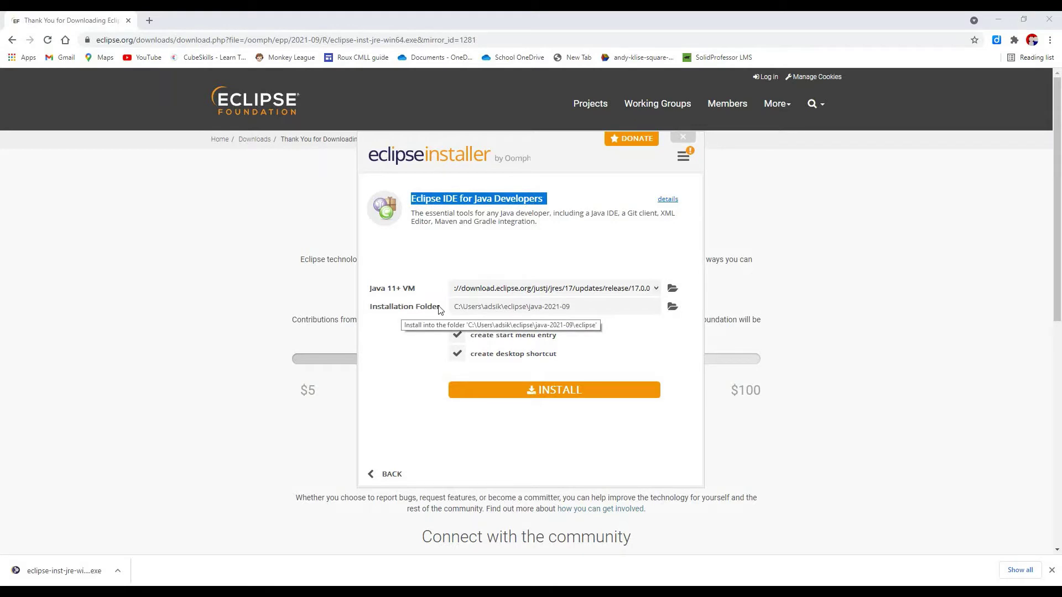
pyautogui.moveTo(570, 306); pyautogui.dragTo(443, 315)
pyautogui.click(465, 260)
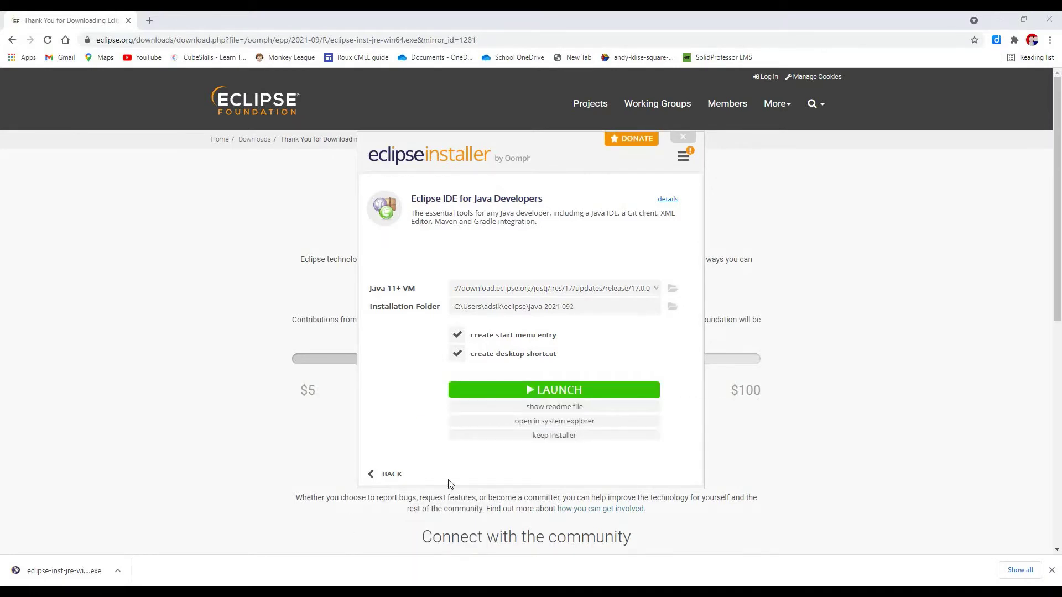
pyautogui.click(536, 395)
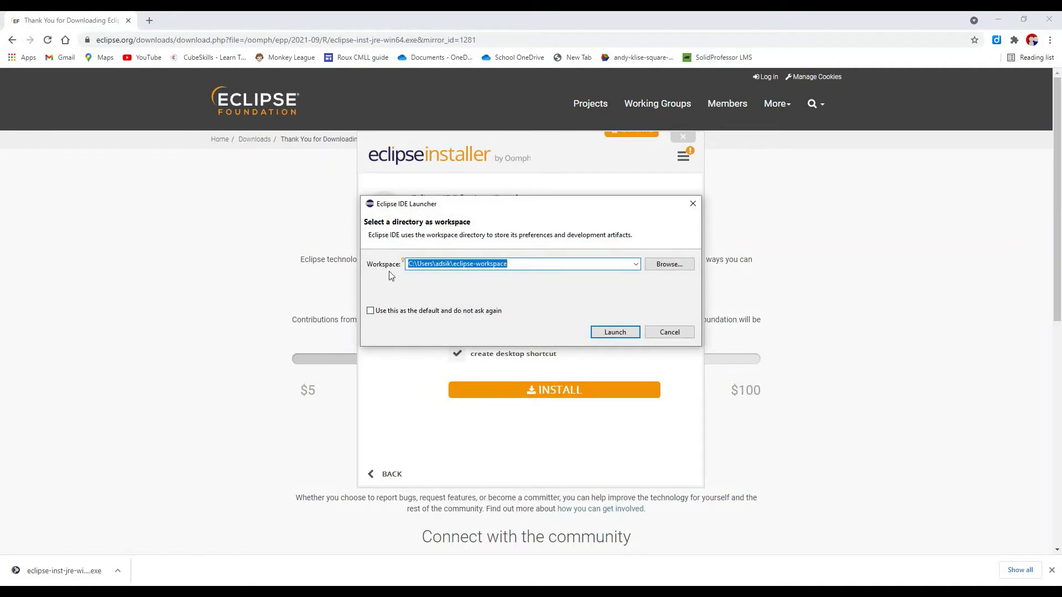
# Launch the IDE with the proposed eclipse-workspace directory as the permanent default workspace and maximize its window
pyautogui.click(505, 264)
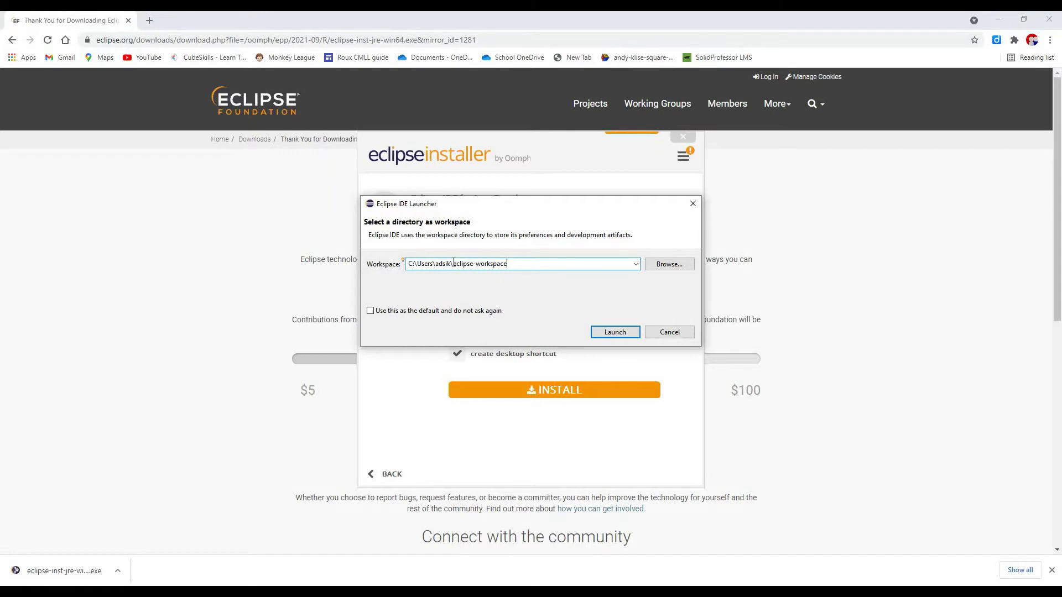
pyautogui.click(371, 312)
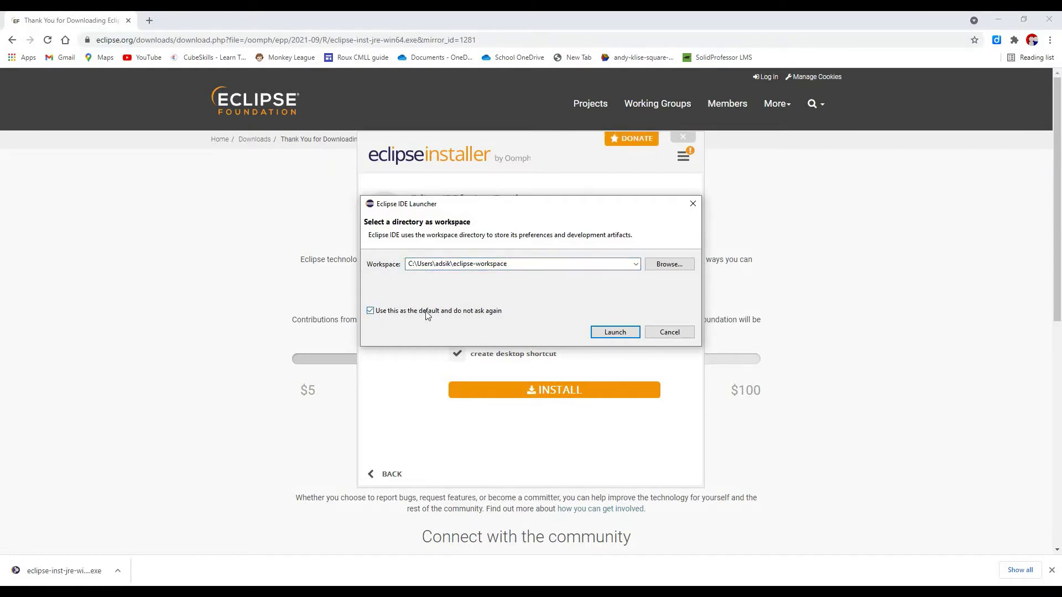
pyautogui.click(599, 333)
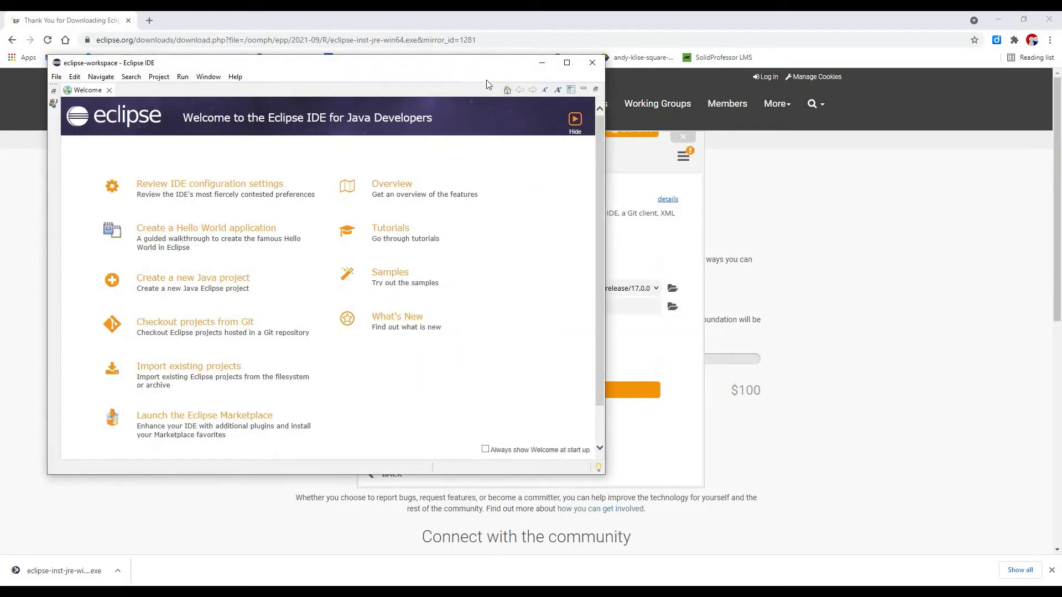
pyautogui.moveTo(462, 71); pyautogui.dragTo(617, 7)
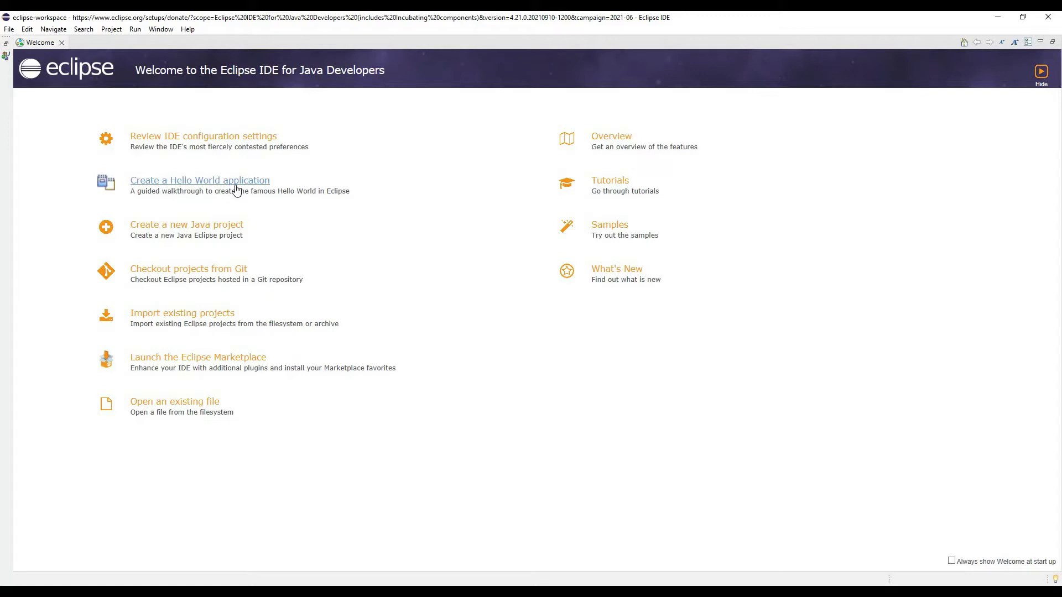
# Create a new Java project named howToInstallEclipse, including its module-info.java file with the proposed module name
pyautogui.click(171, 230)
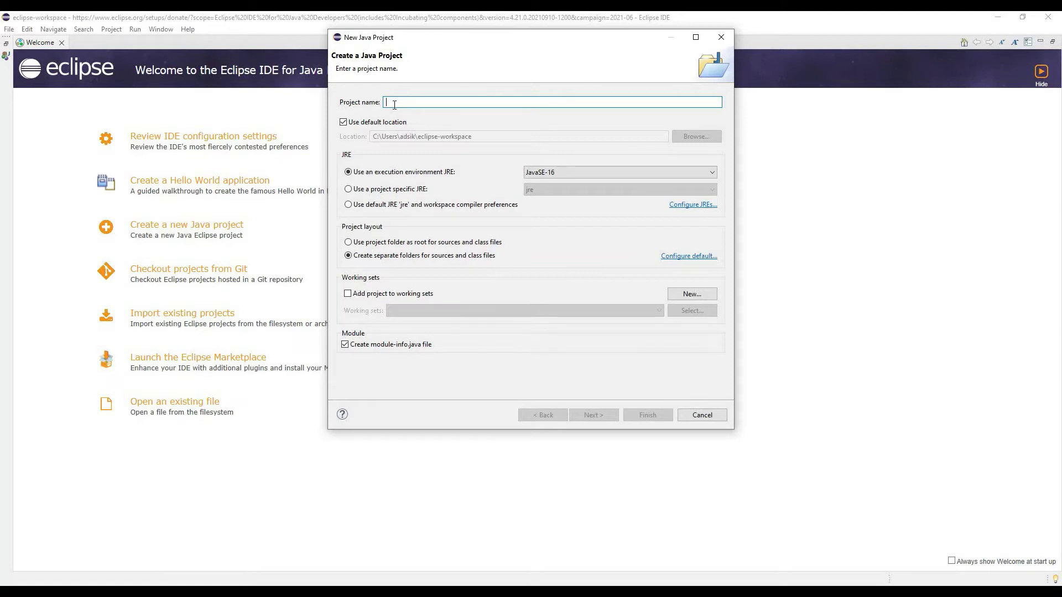
pyautogui.write('howTo')
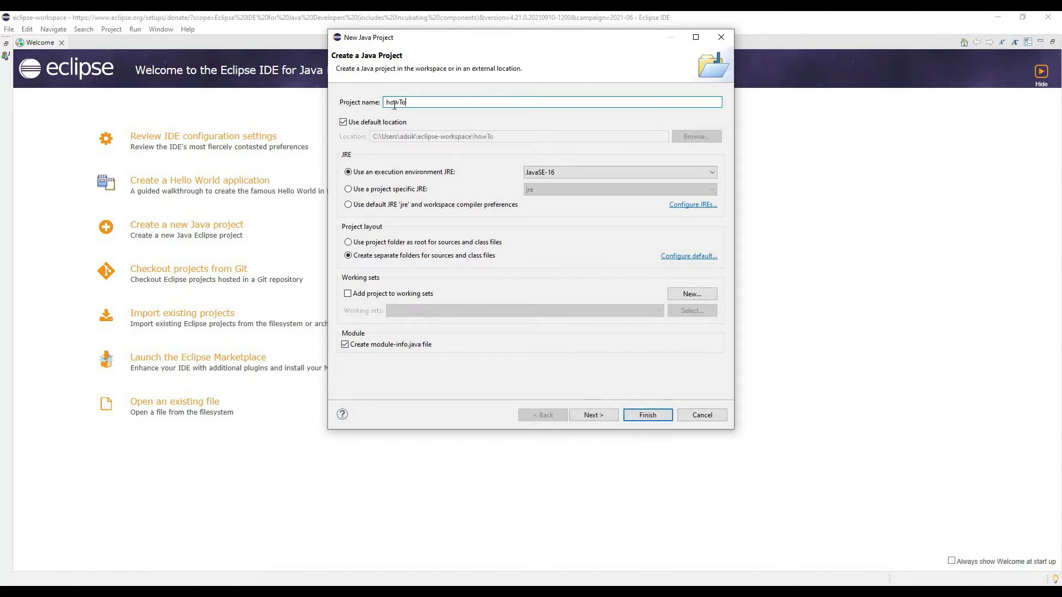
pyautogui.write('InstallEclipse')
pyautogui.moveTo(426, 101); pyautogui.dragTo(423, 102)
pyautogui.click(648, 416)
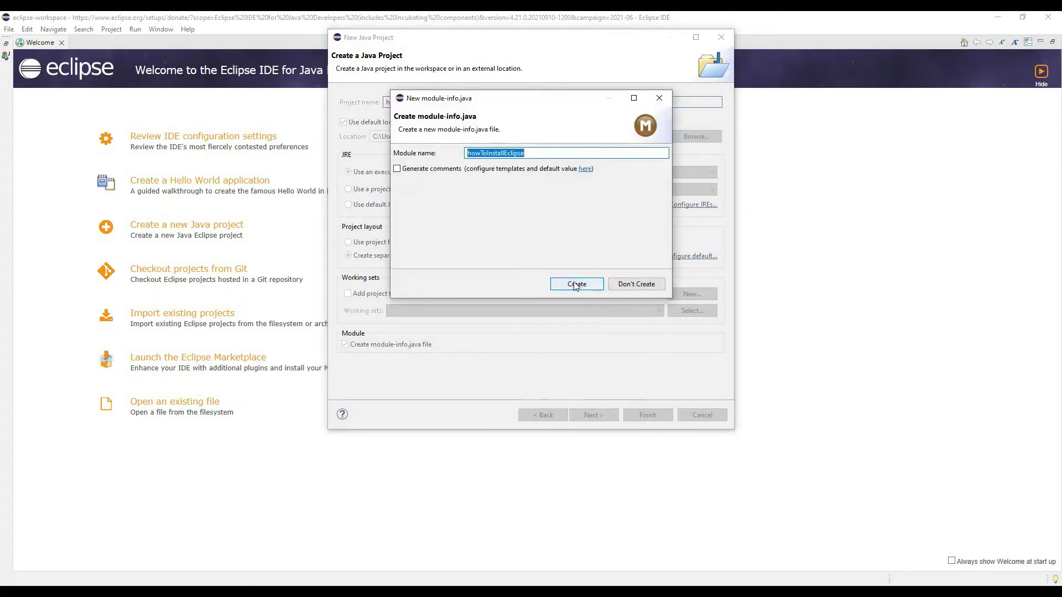
pyautogui.click(575, 285)
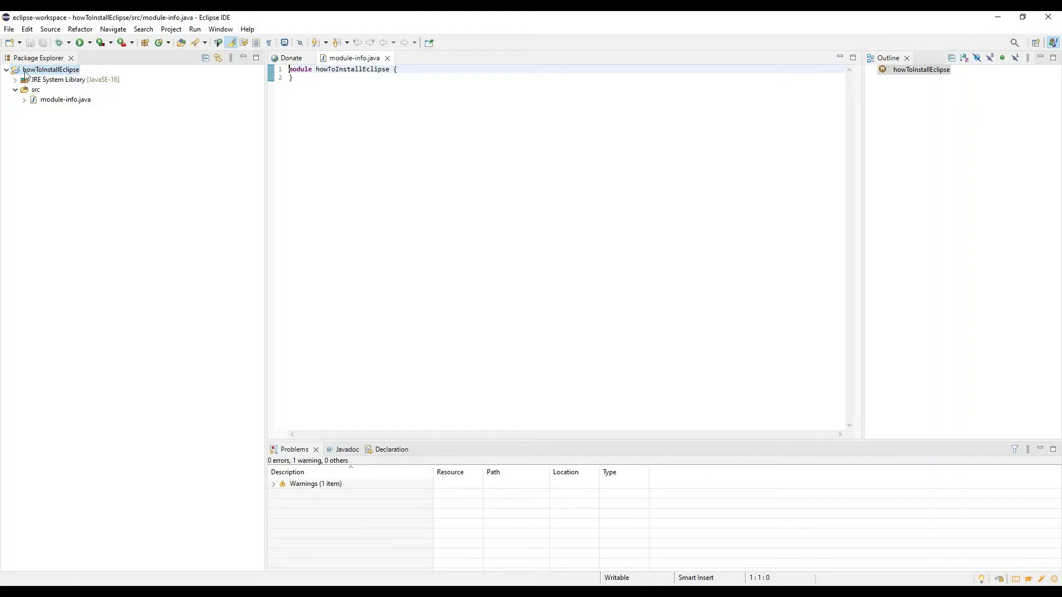
# Add a new package named muscleCarsAreAwsome to the howToInstallEclipse project
pyautogui.click(57, 72)
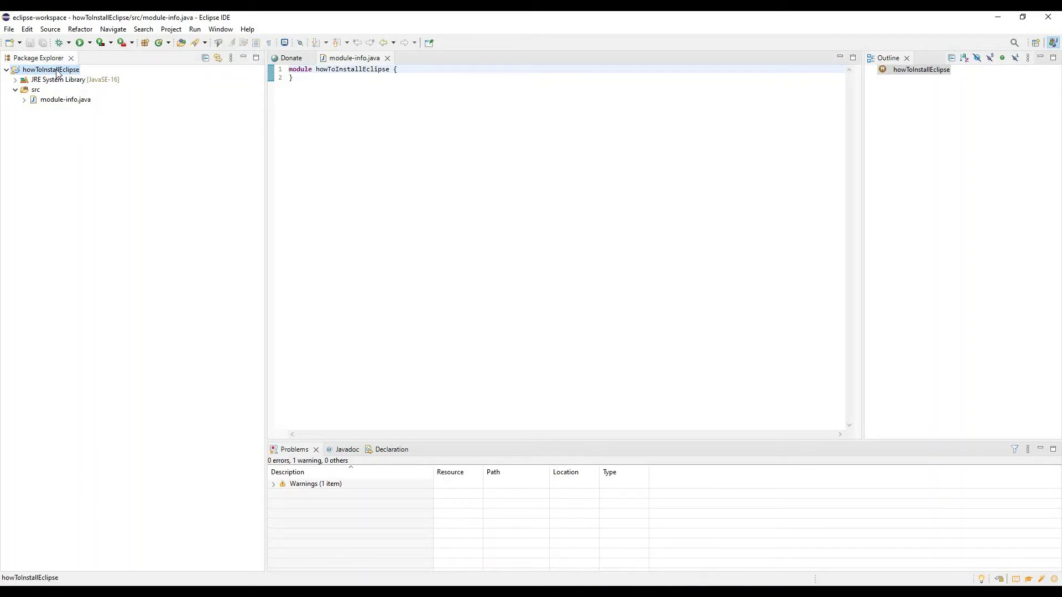
pyautogui.rightClick(57, 73)
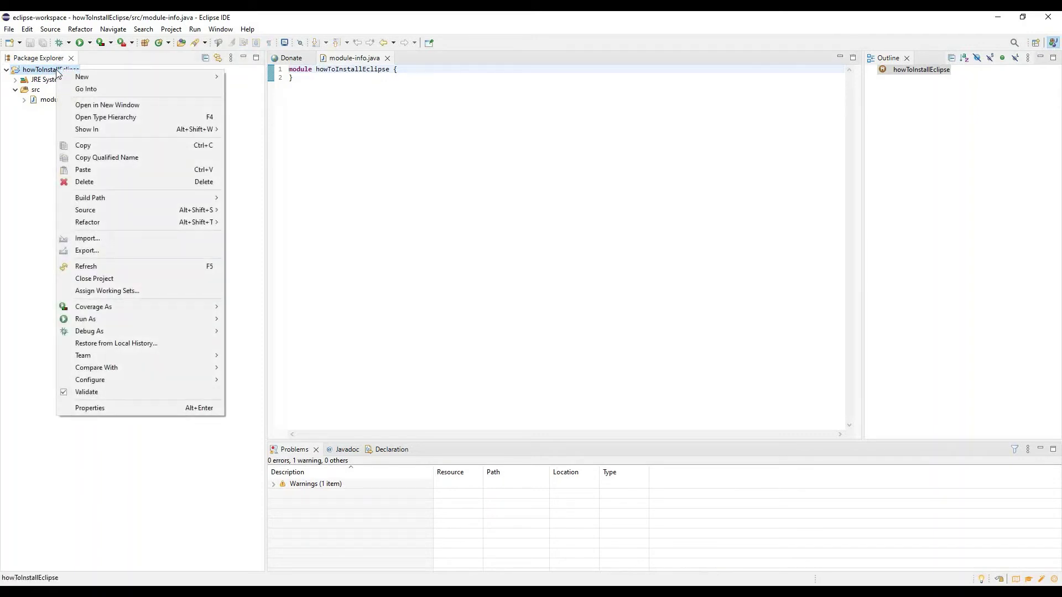
pyautogui.moveTo(69, 78)
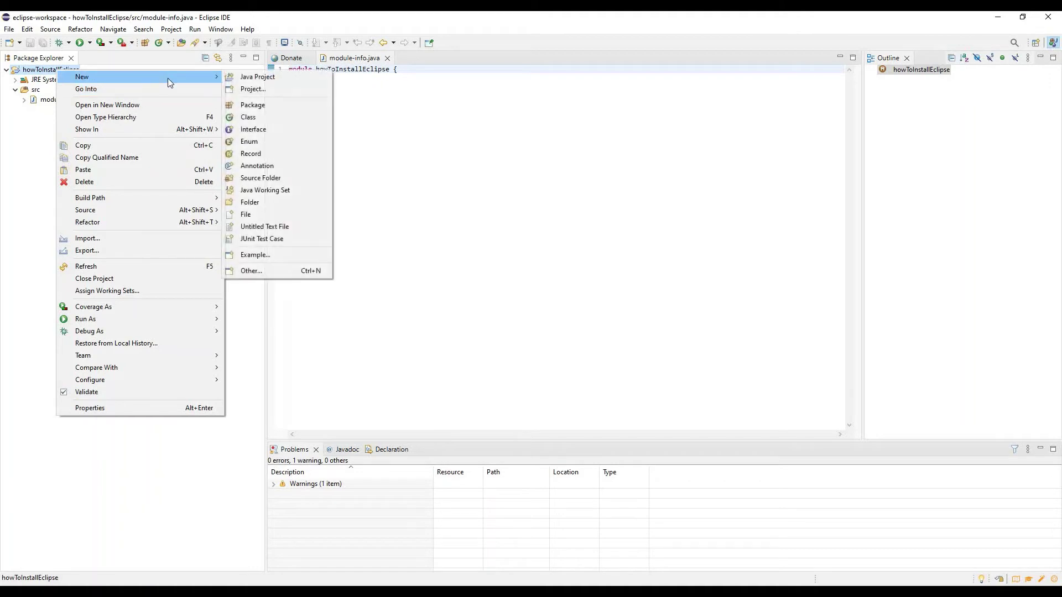
pyautogui.click(248, 107)
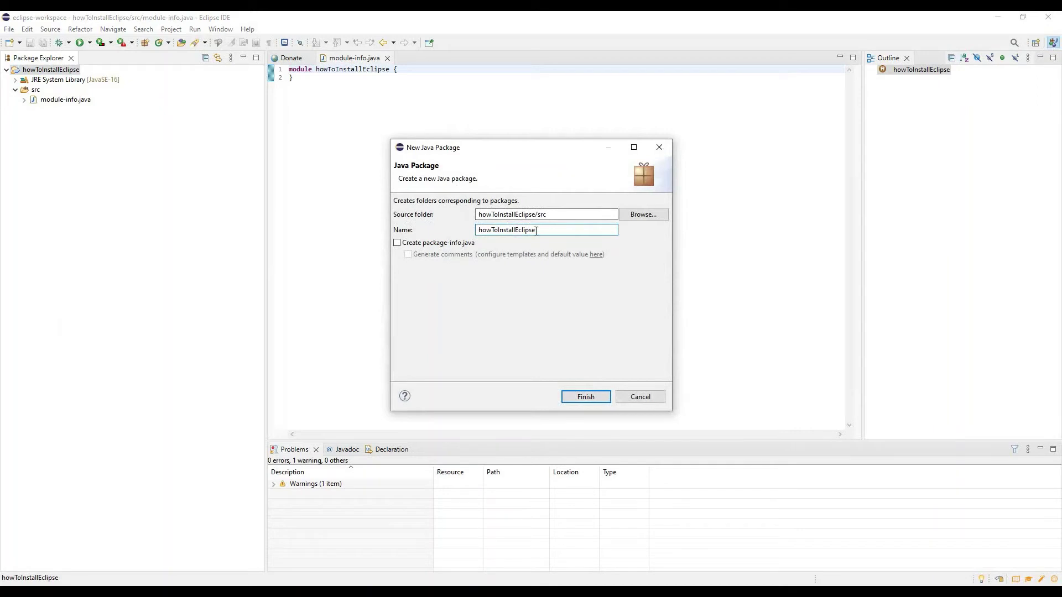
pyautogui.moveTo(536, 230); pyautogui.dragTo(480, 229)
pyautogui.moveTo(546, 230); pyautogui.dragTo(476, 229)
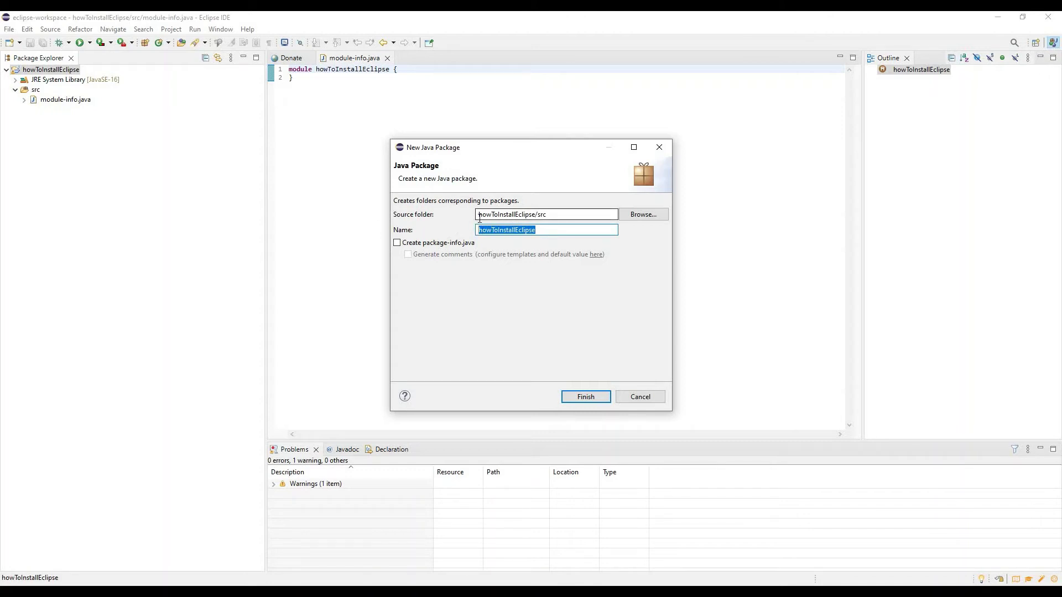
pyautogui.write('muscleCarsAreAwsome')
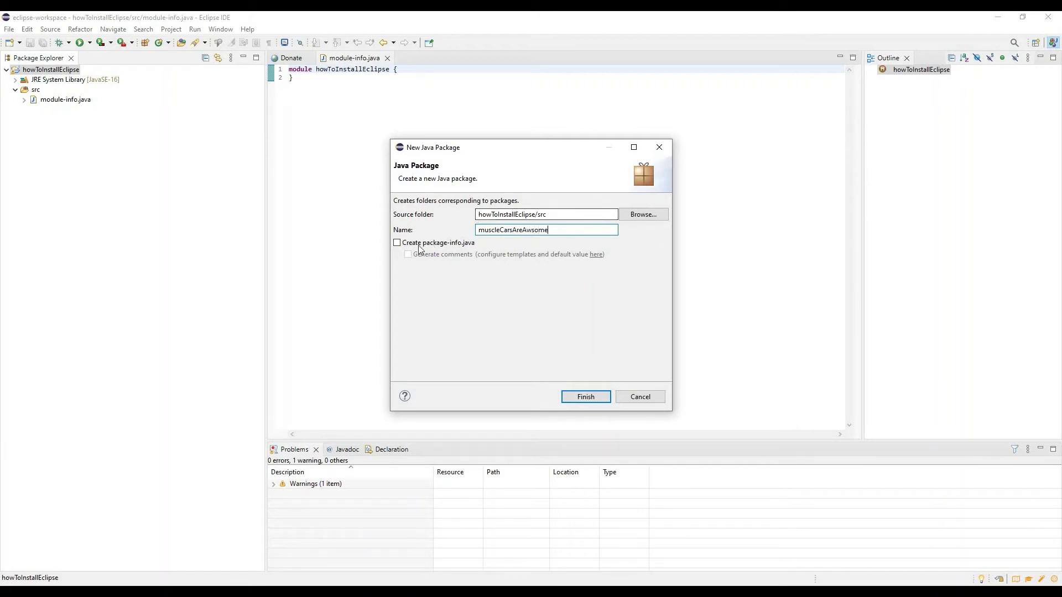
pyautogui.click(585, 397)
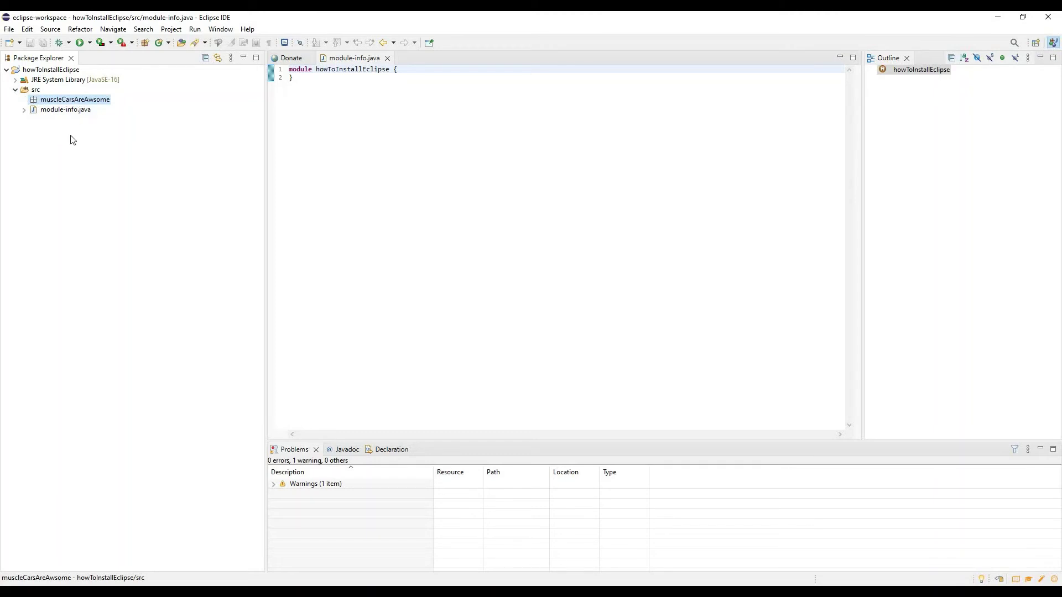
# Create a public class named ActuallyCodingOnEclipse in the muscleCarsAreAwsome package, including a public static void main method stub
pyautogui.rightClick(80, 102)
pyautogui.moveTo(216, 105)
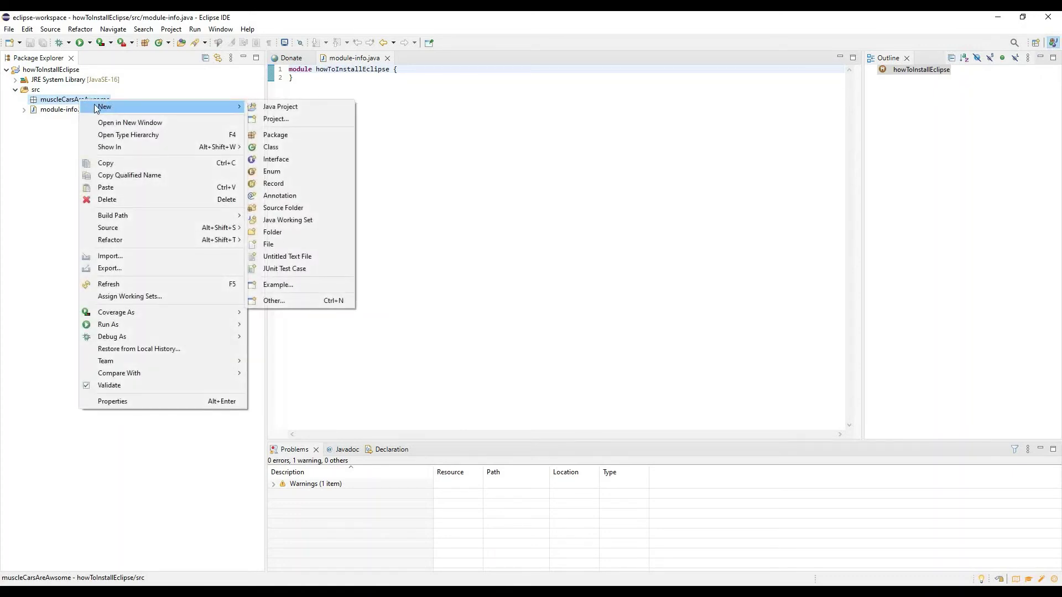
pyautogui.click(273, 148)
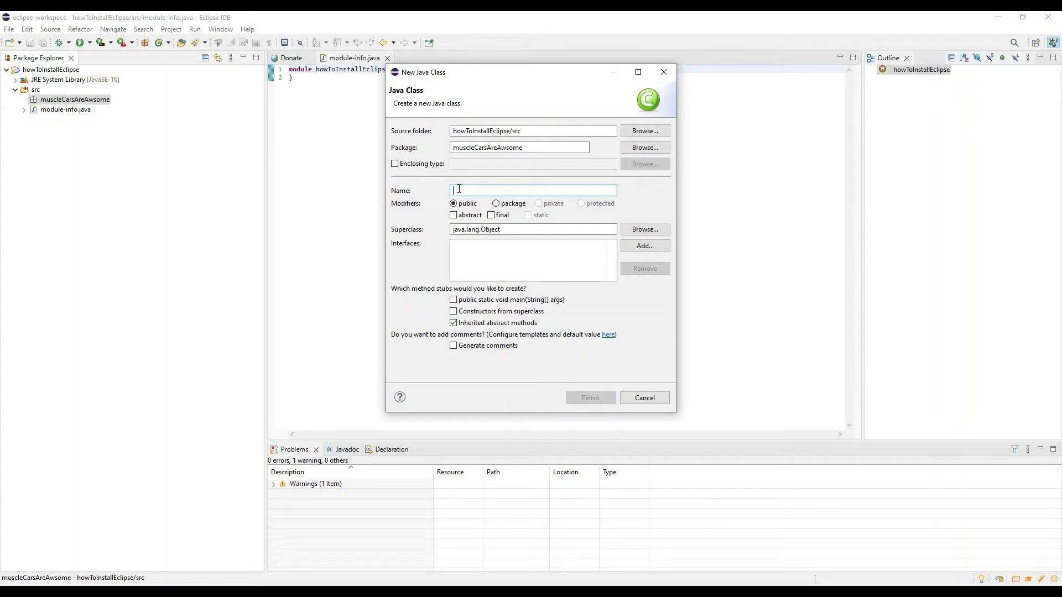
pyautogui.write('Atul')
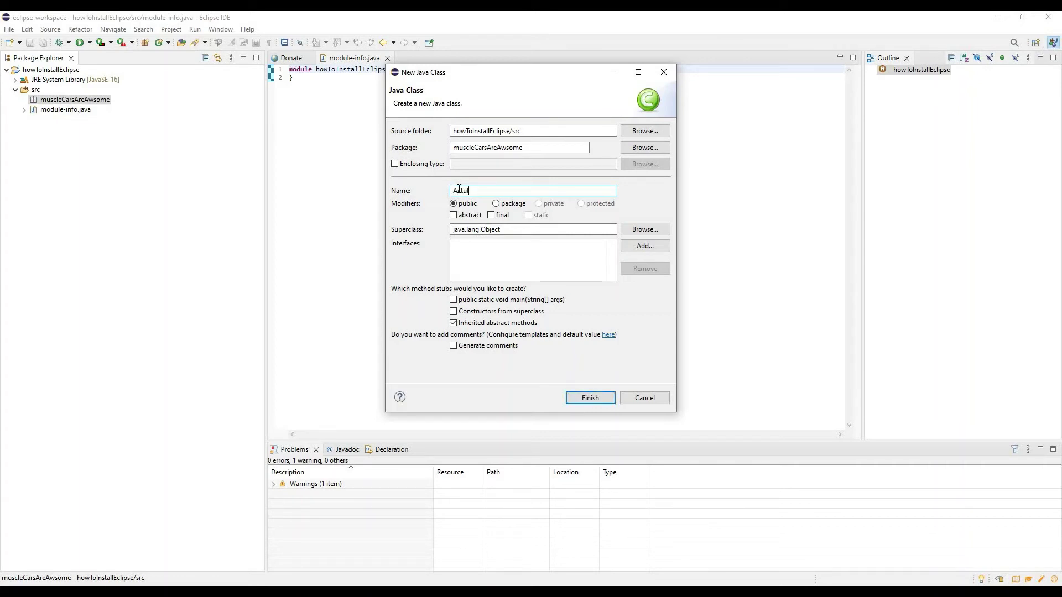
pyautogui.write('allyCodingOnEclipse')
pyautogui.click(454, 300)
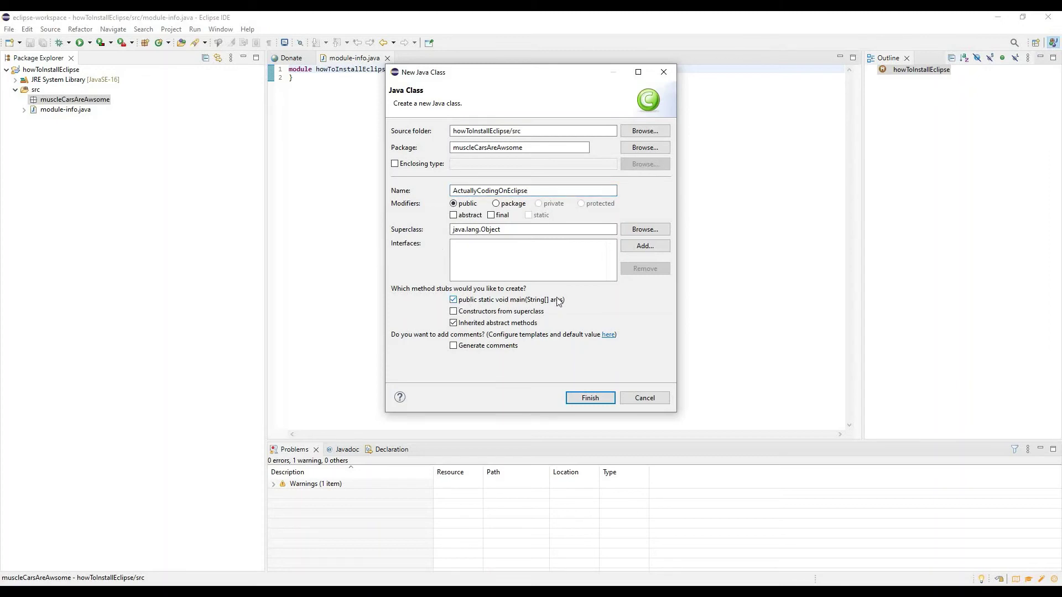
pyautogui.click(590, 399)
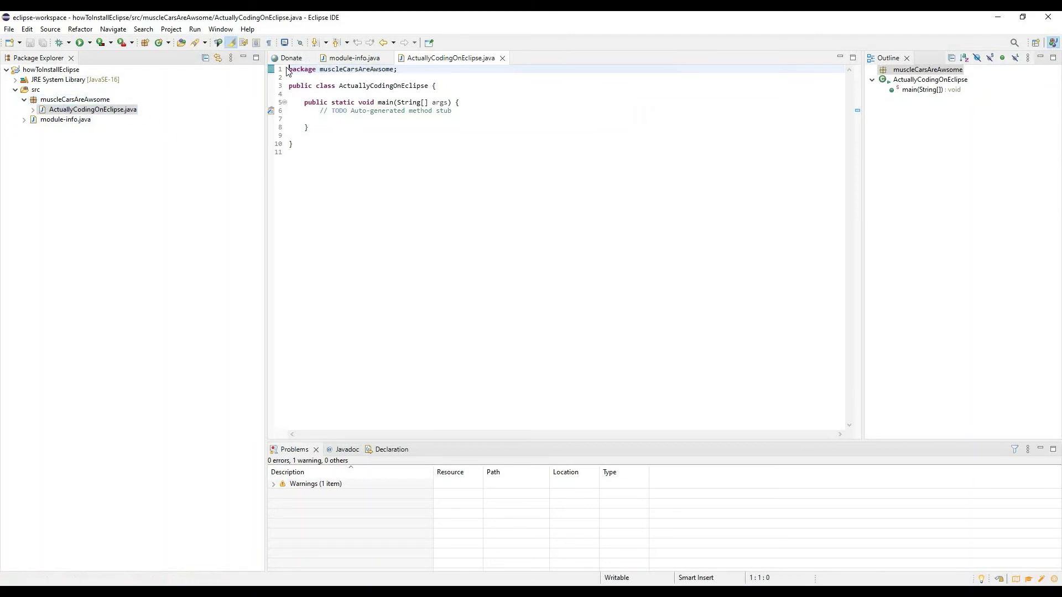
# Review the package declaration, class header, main method and TODO comment in ActuallyCodingOnEclipse.java
pyautogui.moveTo(288, 69); pyautogui.dragTo(393, 69)
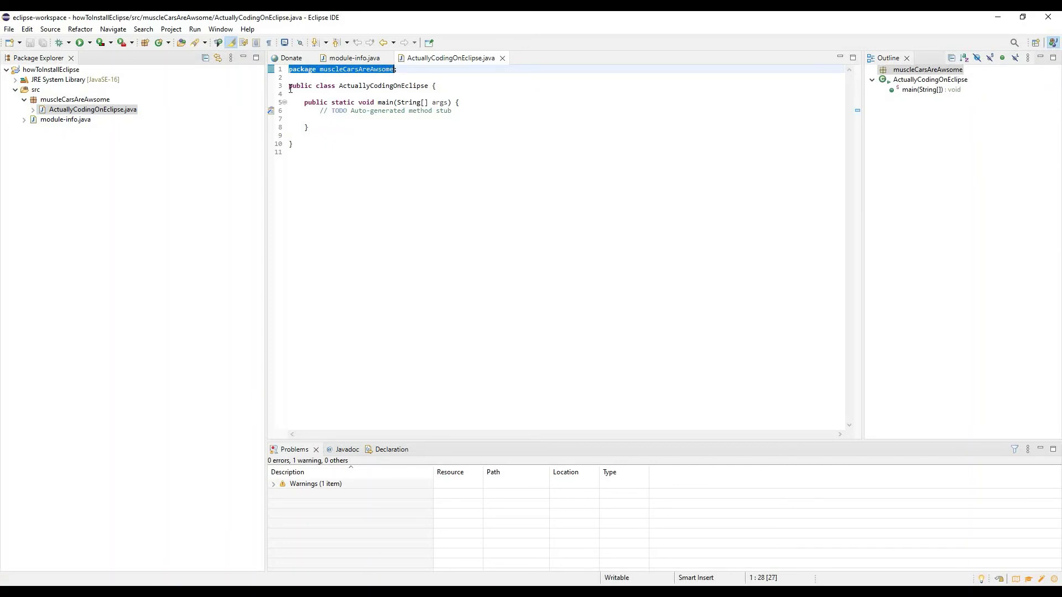
pyautogui.moveTo(290, 87); pyautogui.dragTo(431, 88)
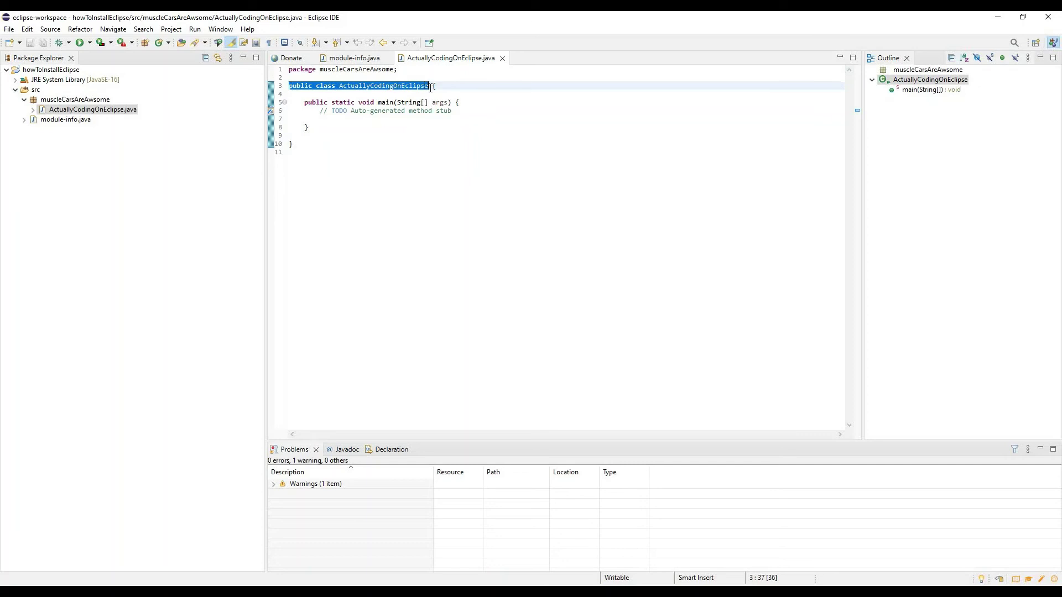
pyautogui.moveTo(304, 102)
pyautogui.mouseDown()
pyautogui.moveTo(461, 100)
pyautogui.moveTo(321, 112)
pyautogui.mouseUp()
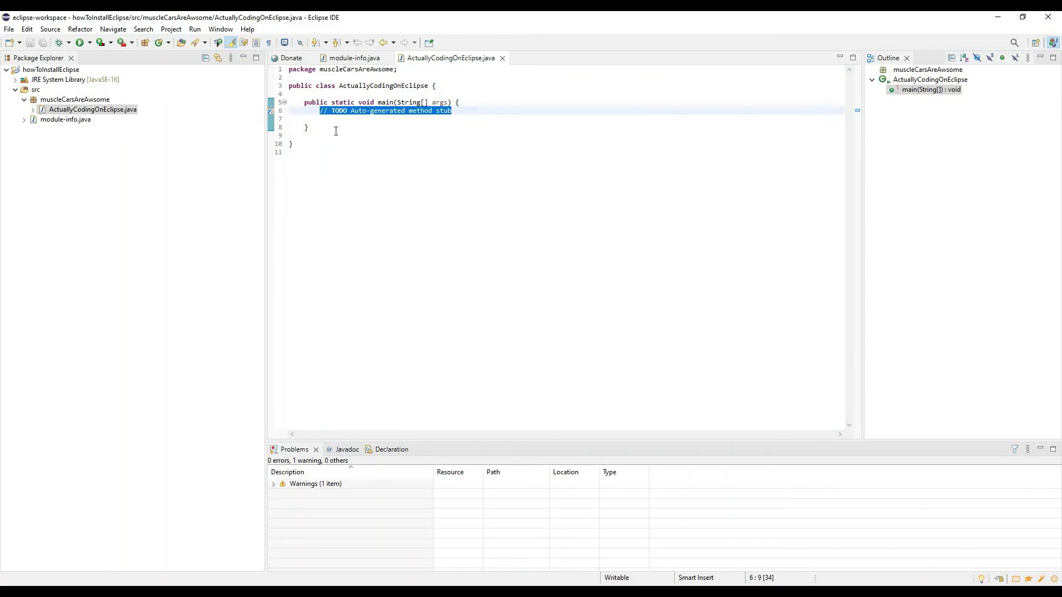
pyautogui.click(383, 127)
pyautogui.click(457, 111)
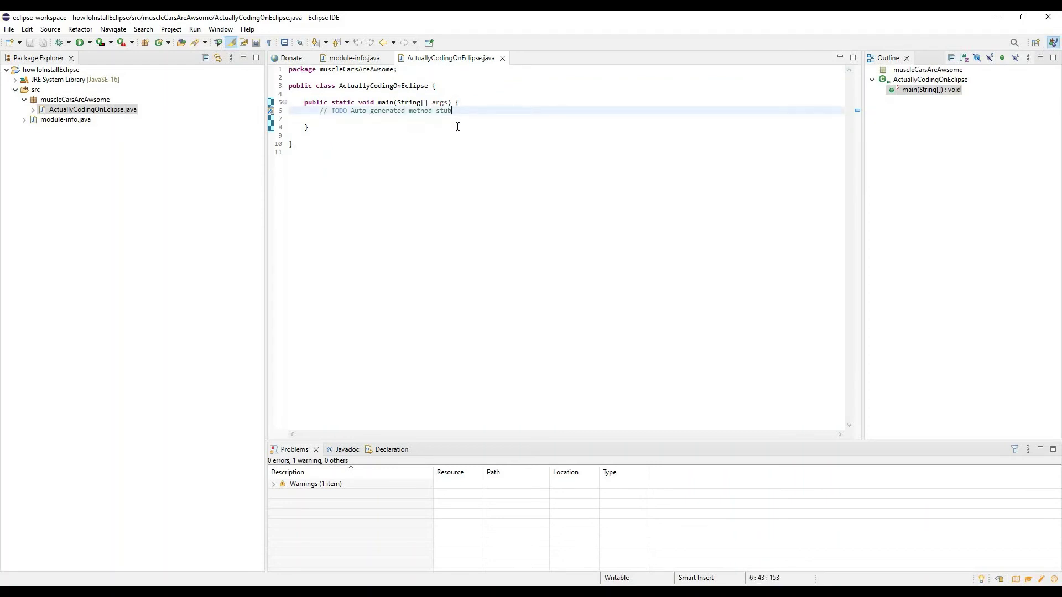
# Delete the auto-generated TODO comment from the main method and leave blank lines in its body for new code
pyautogui.press('BackSpace')
pyautogui.press('BackSpace')
pyautogui.press('BackSpace')
pyautogui.press('BackSpace')
pyautogui.press('Delete')
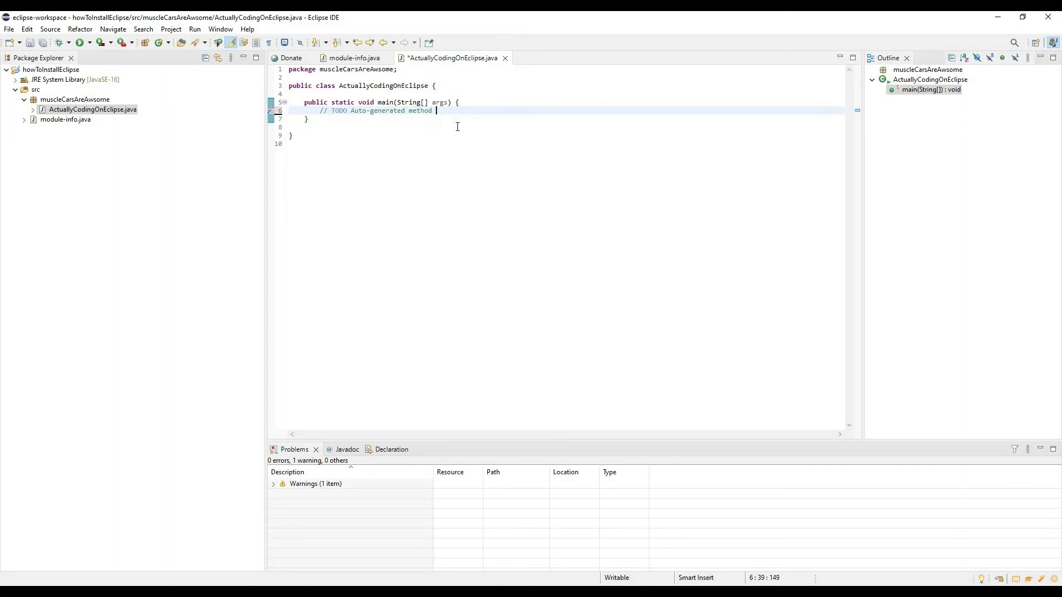
pyautogui.press('BackSpace')
pyautogui.press('BackSpace')
pyautogui.press('BackSpace')
pyautogui.press('BackSpace')
pyautogui.press('BackSpace')
pyautogui.press('BackSpace')
pyautogui.press('BackSpace')
pyautogui.press('BackSpace')
pyautogui.press('BackSpace')
pyautogui.press('BackSpace')
pyautogui.press('BackSpace')
pyautogui.press('BackSpace')
pyautogui.press('BackSpace')
pyautogui.press('BackSpace')
pyautogui.press('BackSpace')
pyautogui.press('BackSpace')
pyautogui.press('BackSpace')
pyautogui.press('BackSpace')
pyautogui.press('BackSpace')
pyautogui.press('BackSpace')
pyautogui.press('BackSpace')
pyautogui.press('BackSpace')
pyautogui.press('BackSpace')
pyautogui.press('BackSpace')
pyautogui.press('BackSpace')
pyautogui.press('BackSpace')
pyautogui.press('BackSpace')
pyautogui.press('BackSpace')
pyautogui.press('Return')
pyautogui.press('Return')
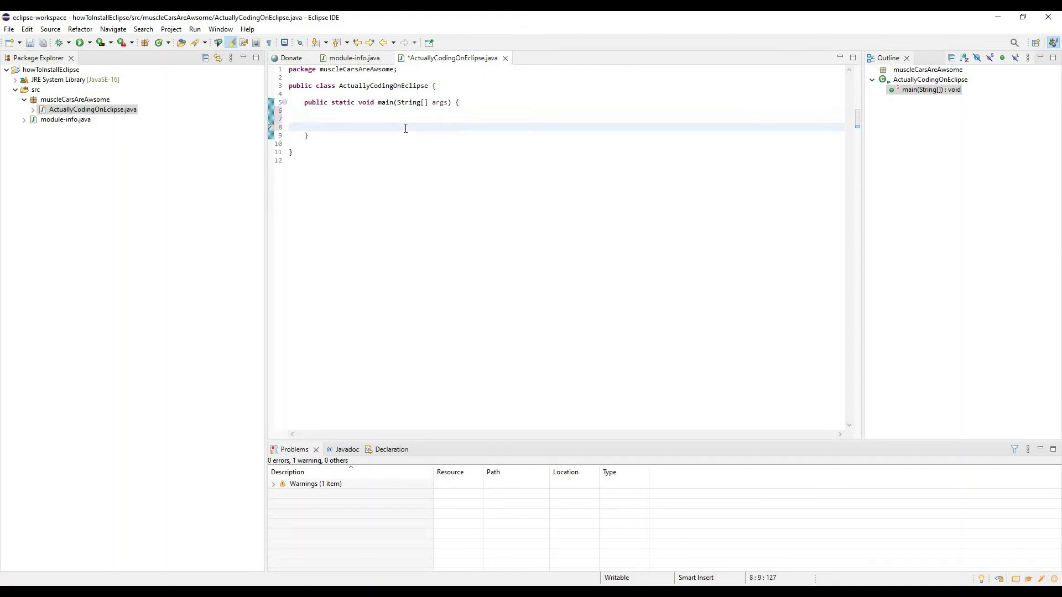
pyautogui.press('Up')
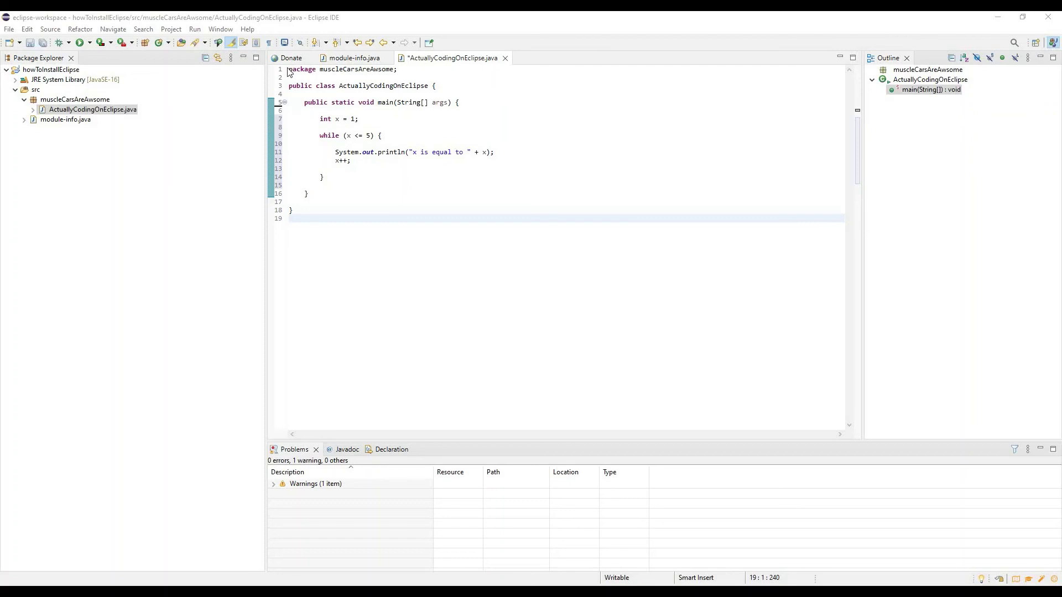
# Run the ActuallyCodingOnEclipse program, saving its modified source file and choosing to always save resources before launching
pyautogui.moveTo(291, 71); pyautogui.dragTo(311, 216)
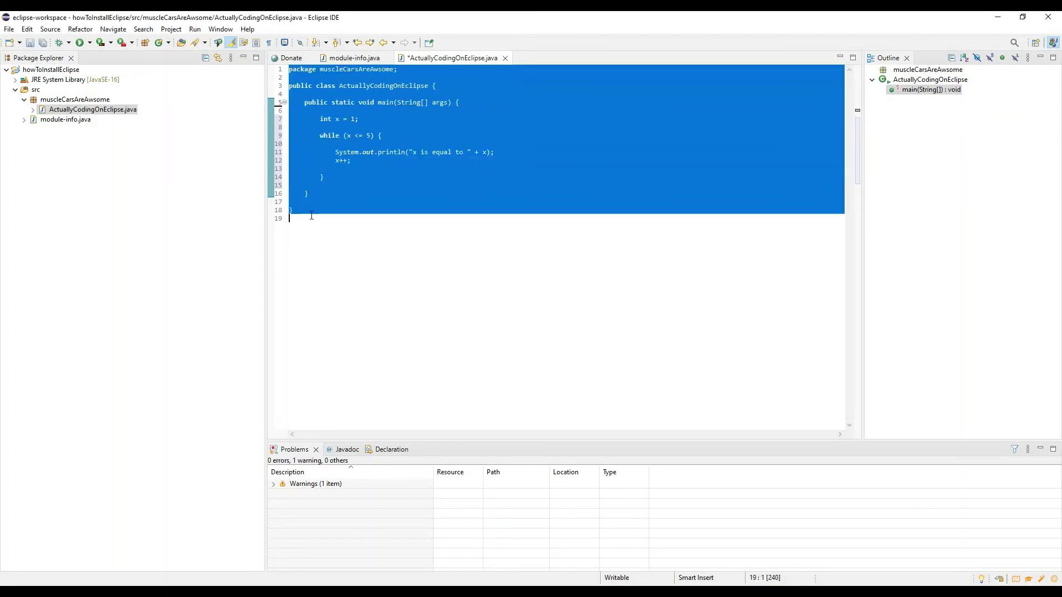
pyautogui.click(310, 212)
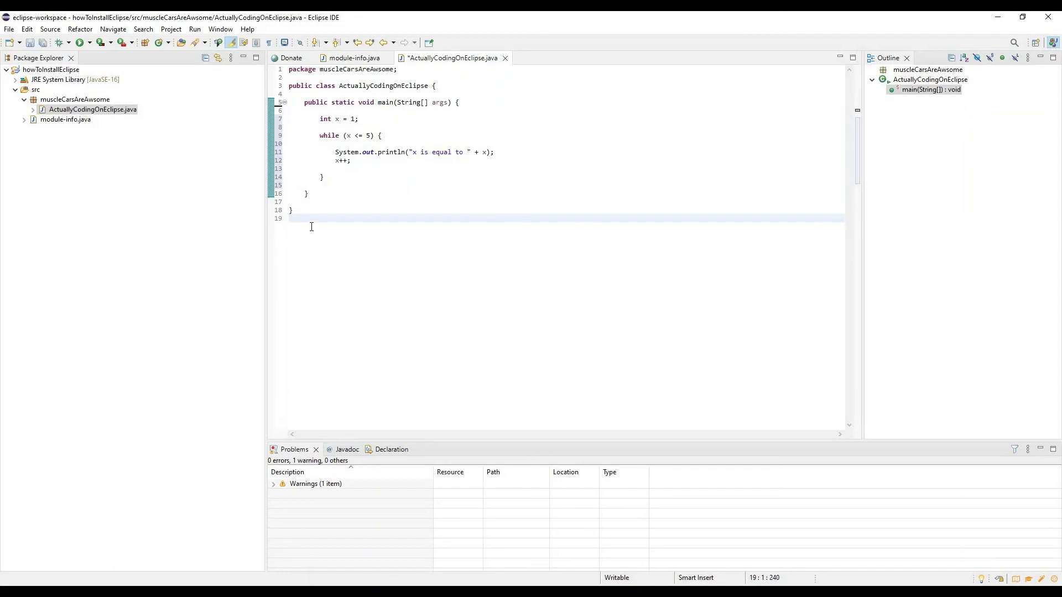
pyautogui.click(80, 47)
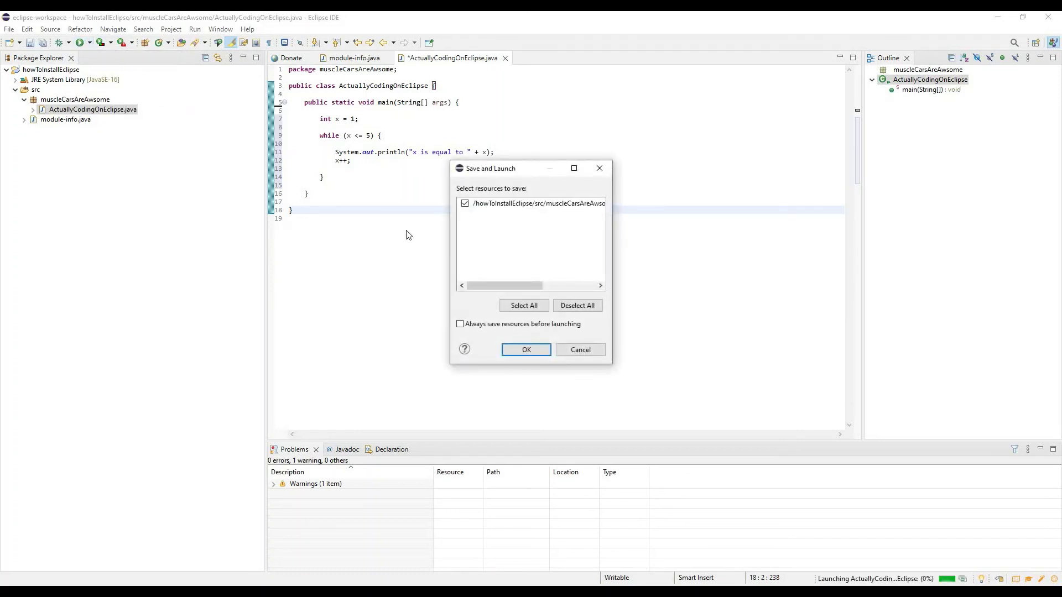
pyautogui.click(460, 324)
pyautogui.click(527, 351)
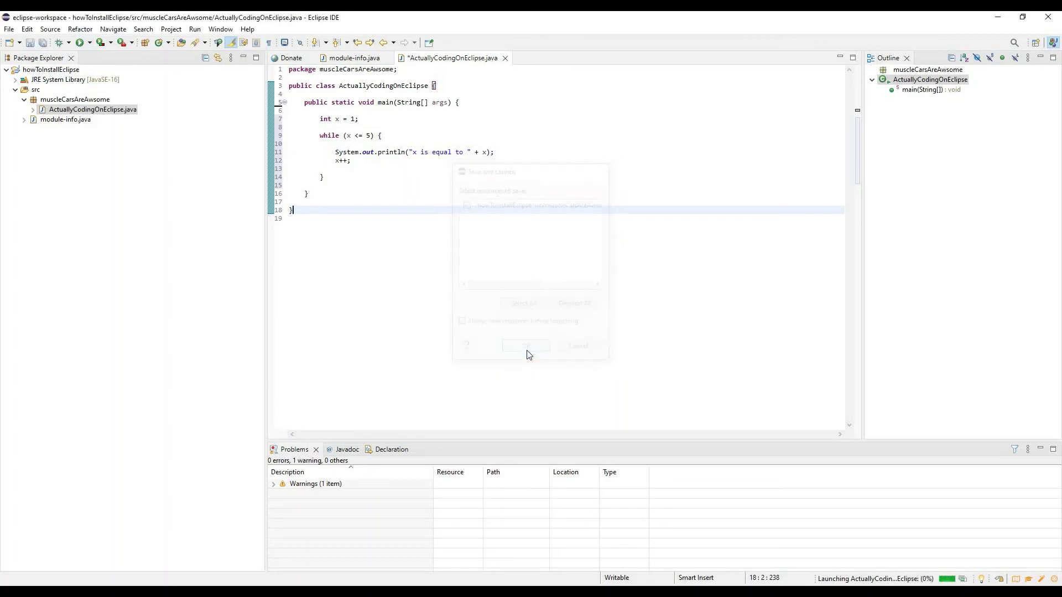